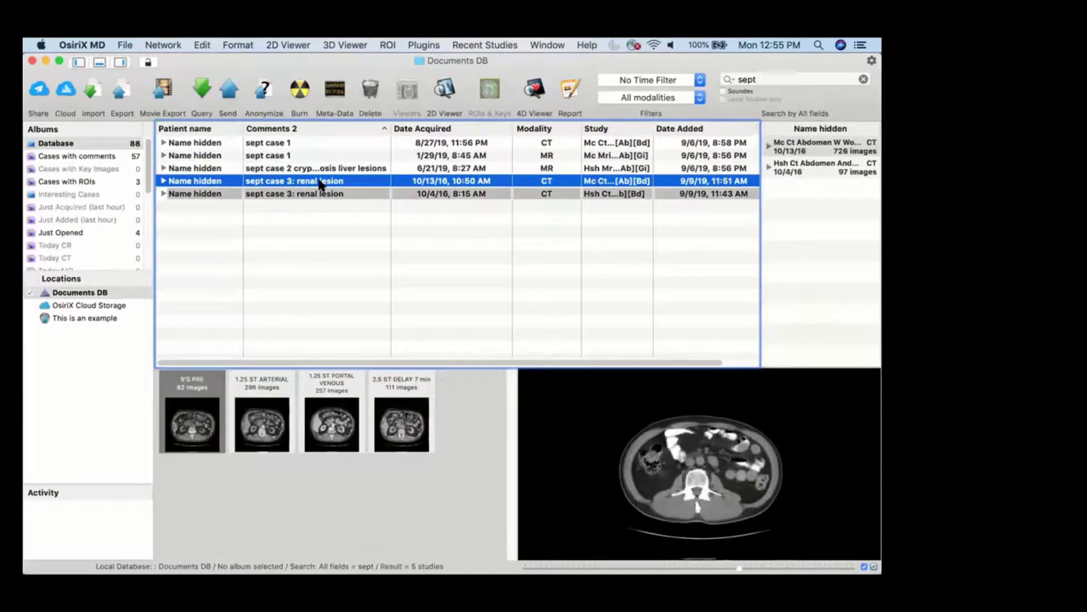
Open the second 'sept case 3: renal lesion' study in the 2D viewer.
left_click(318, 194)
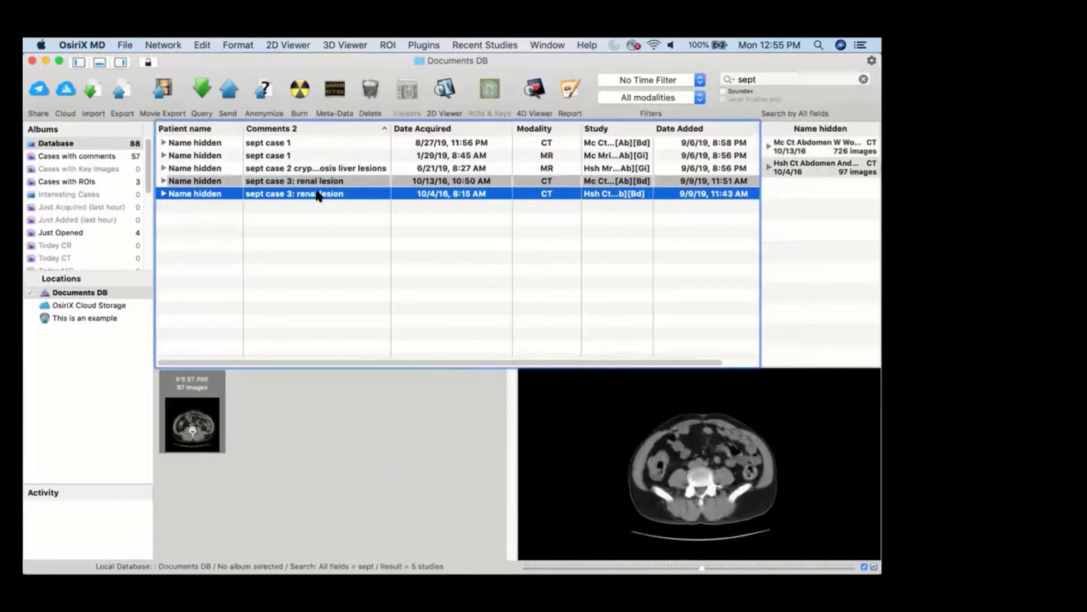
left_click(317, 194)
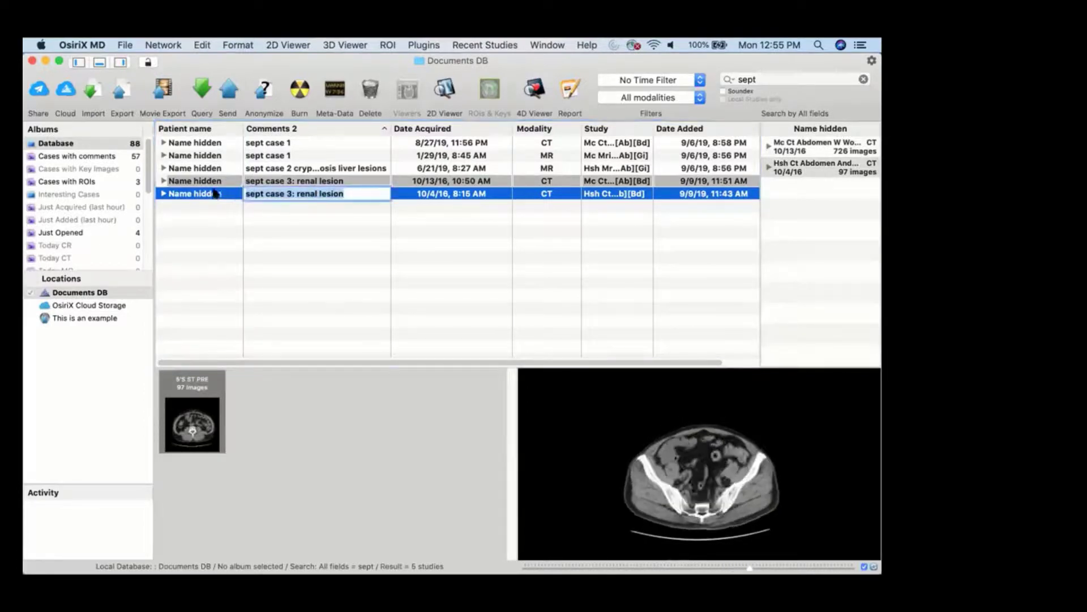
double_click(214, 194)
Scroll the pre-contrast series to the kidney-level slices.
scroll(274, 210, "down", 20)
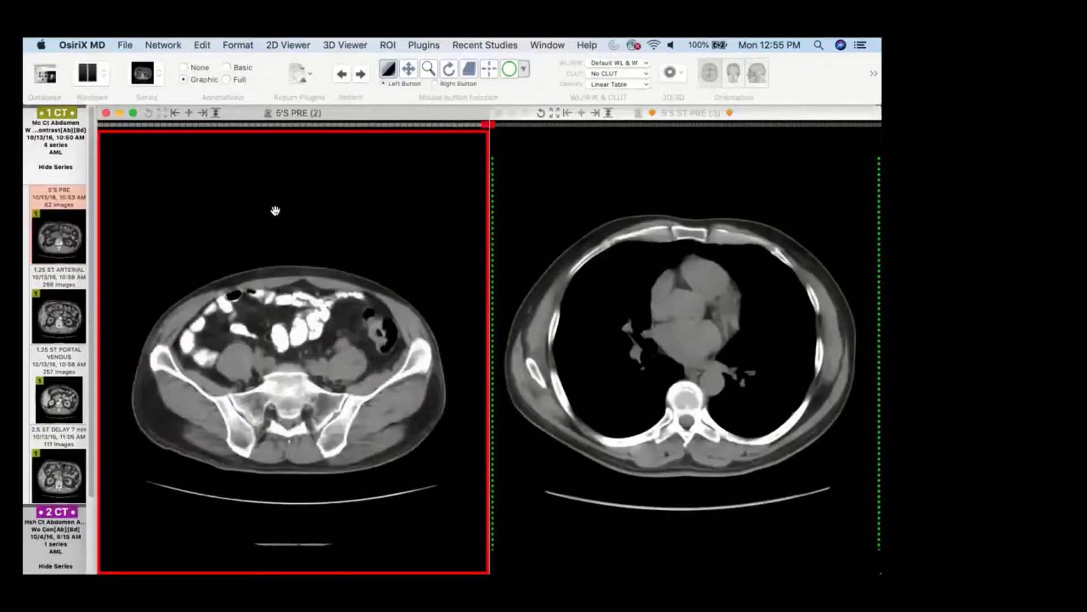
scroll(276, 211, "up", 20)
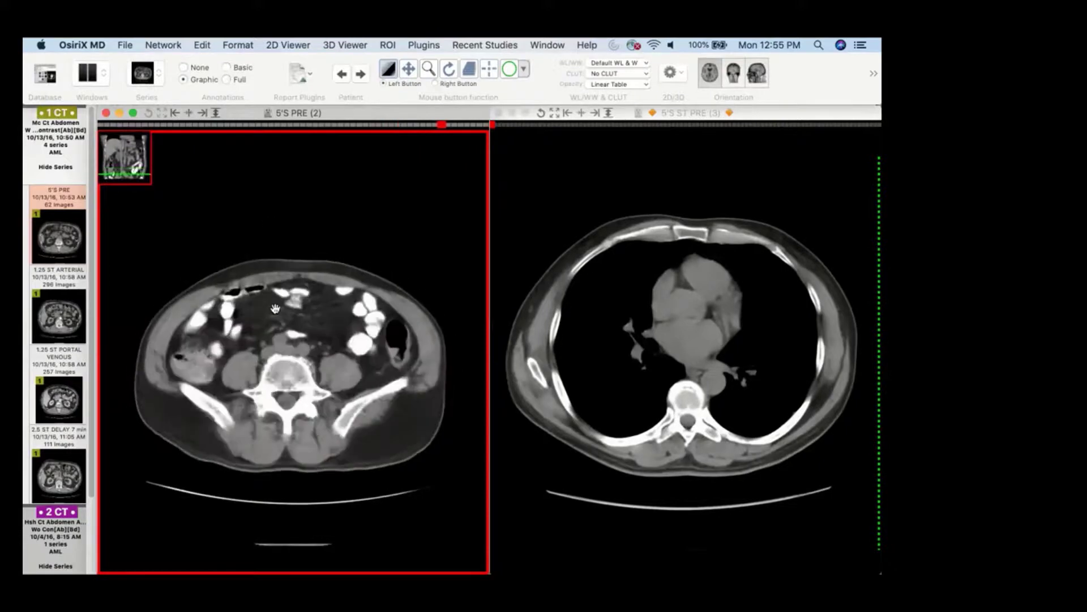
scroll(256, 399, "down", 10)
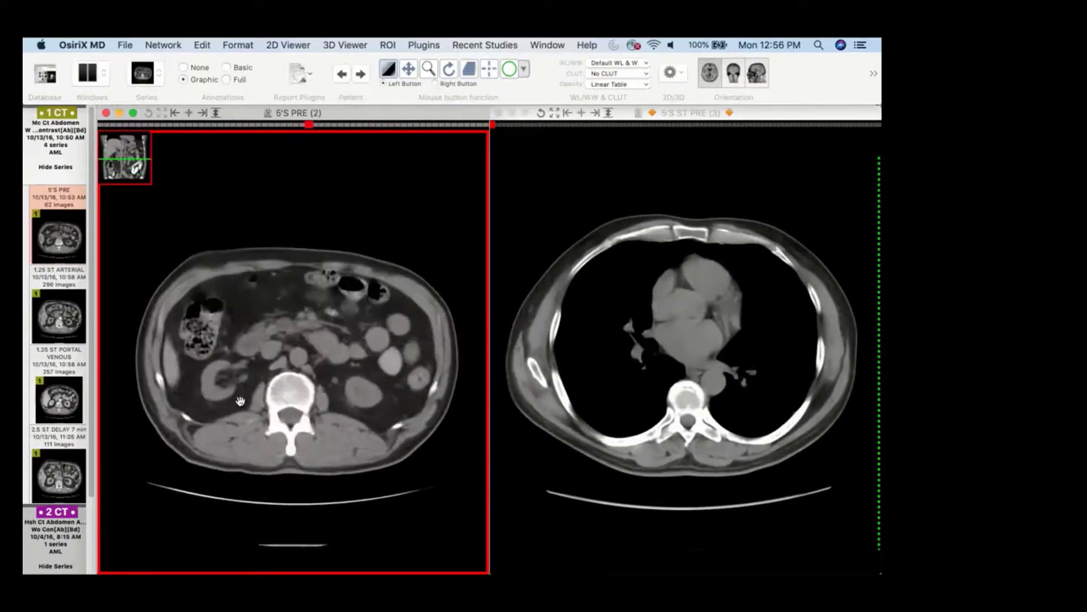
scroll(221, 395, "up", 2)
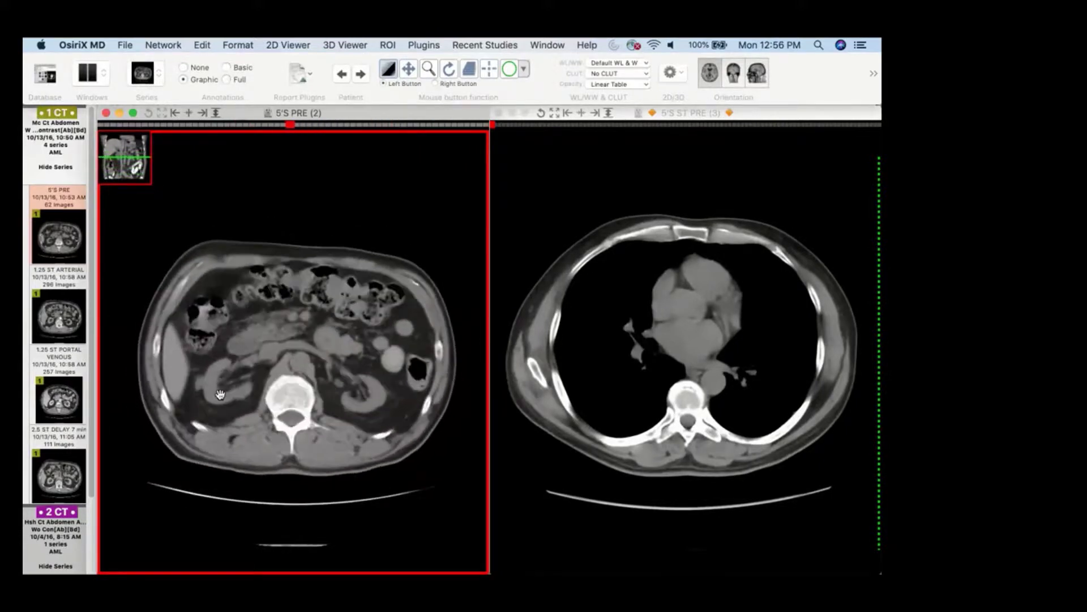
scroll(206, 390, "up", 2)
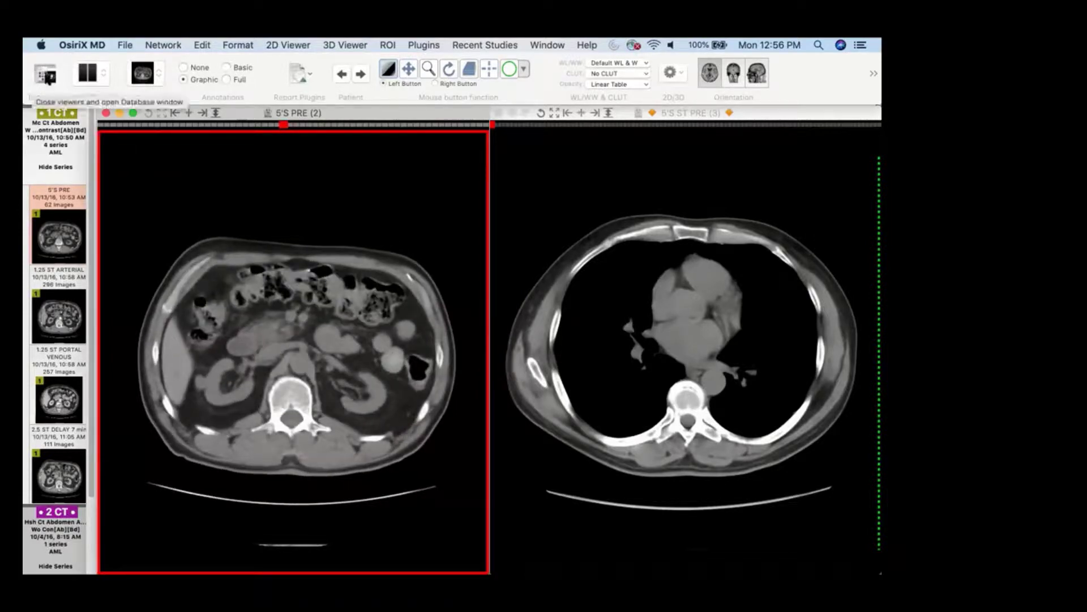
Open the four renal phase series together in a tiled 2x2 viewer.
left_click(47, 75)
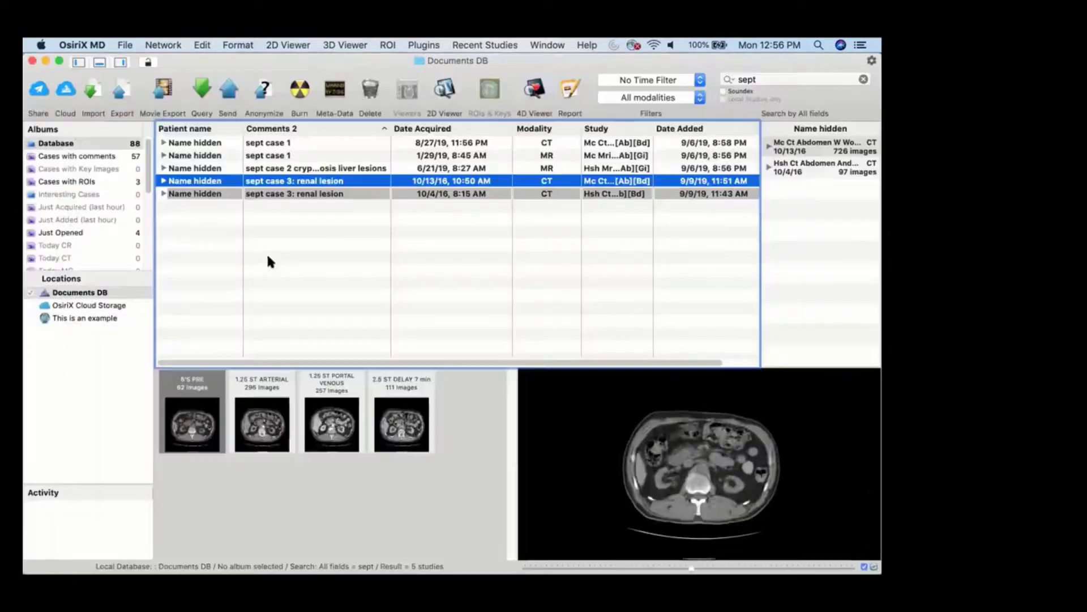
left_click_drag(192, 425, 403, 419)
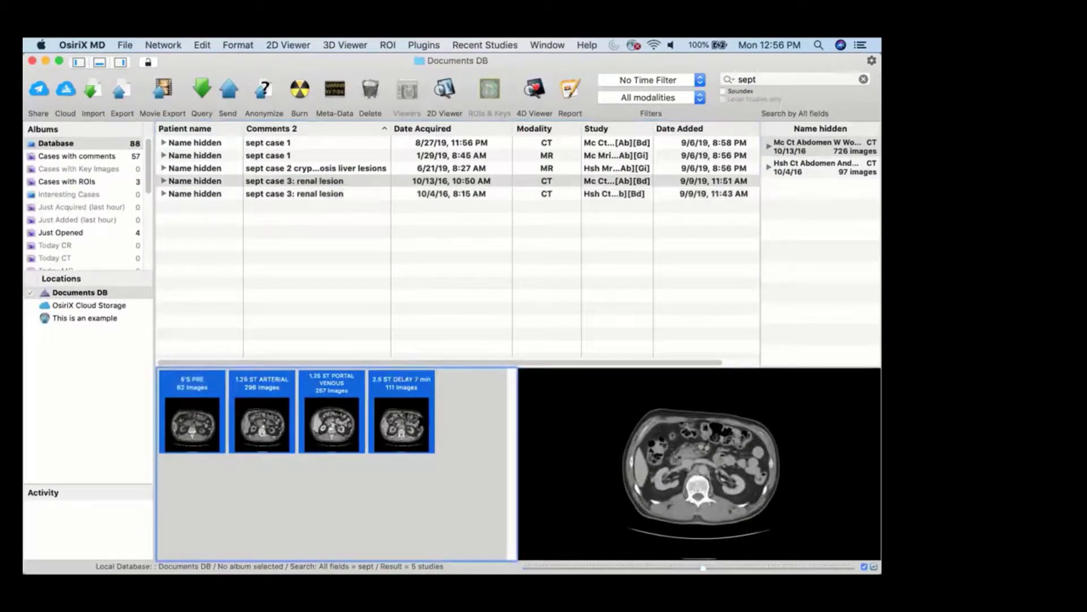
key("Return")
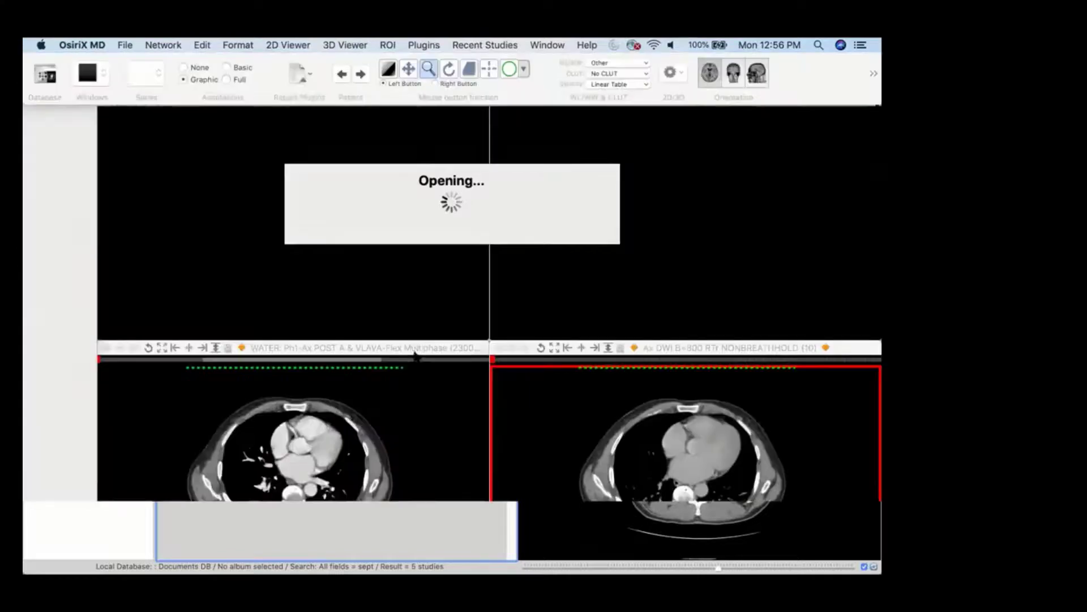
Page the pre-contrast and arterial tiles to matching kidney slices.
left_click(295, 254)
scroll(295, 255, "down", 10)
scroll(397, 238, "up", 10)
left_click(641, 258)
scroll(641, 259, "down", 10)
scroll(642, 258, "up", 5)
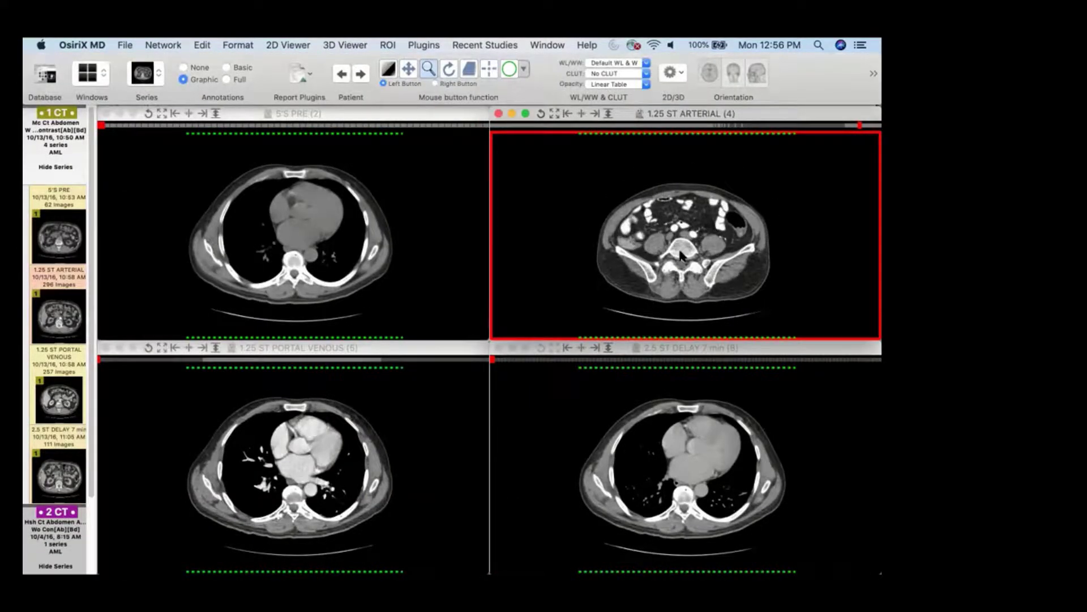
scroll(680, 251, "up", 8)
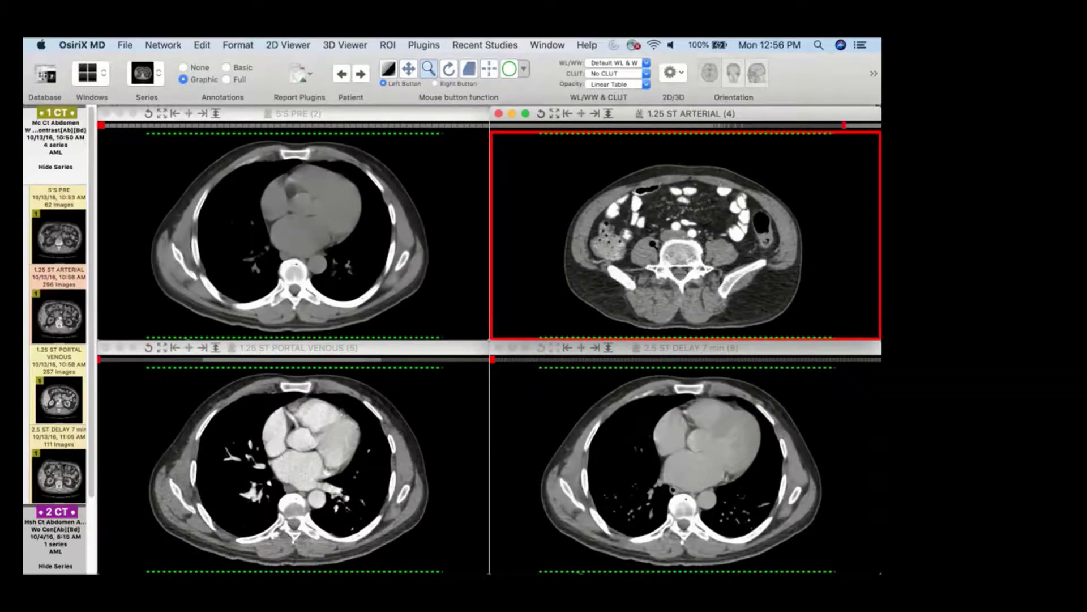
Bring the delay tile to kidney level and zoom all four phases onto the kidney.
left_click(685, 470)
scroll(686, 470, "up", 10)
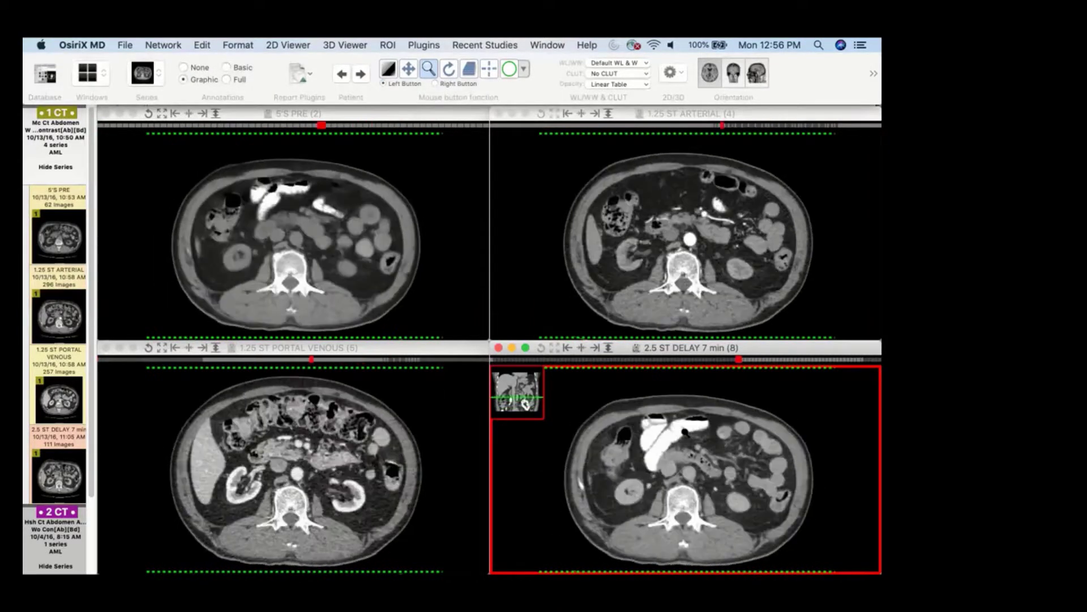
scroll(685, 470, "up", 3)
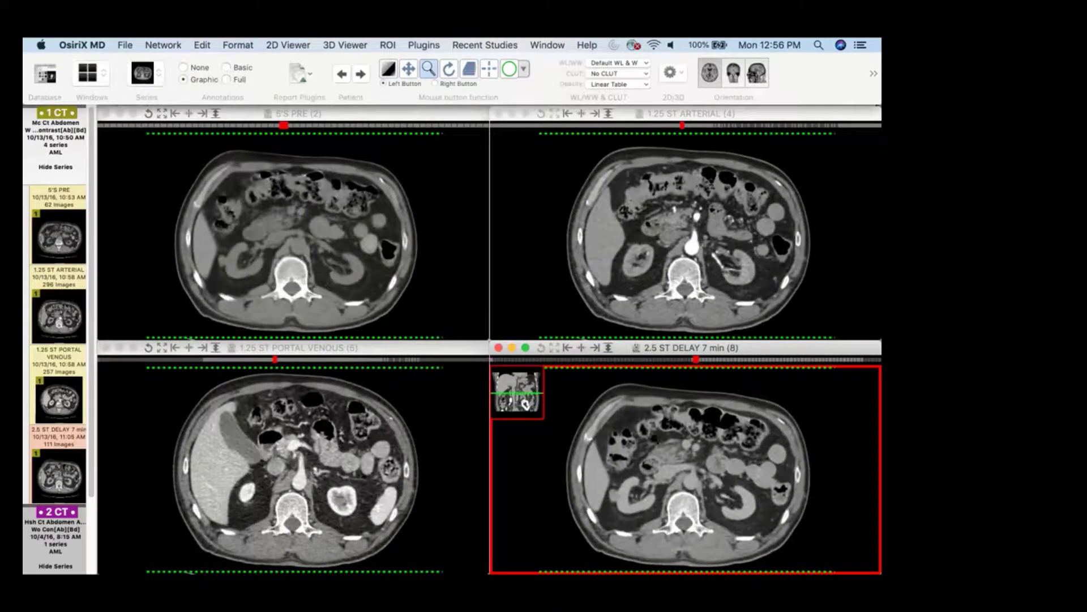
scroll(685, 470, "down", 4)
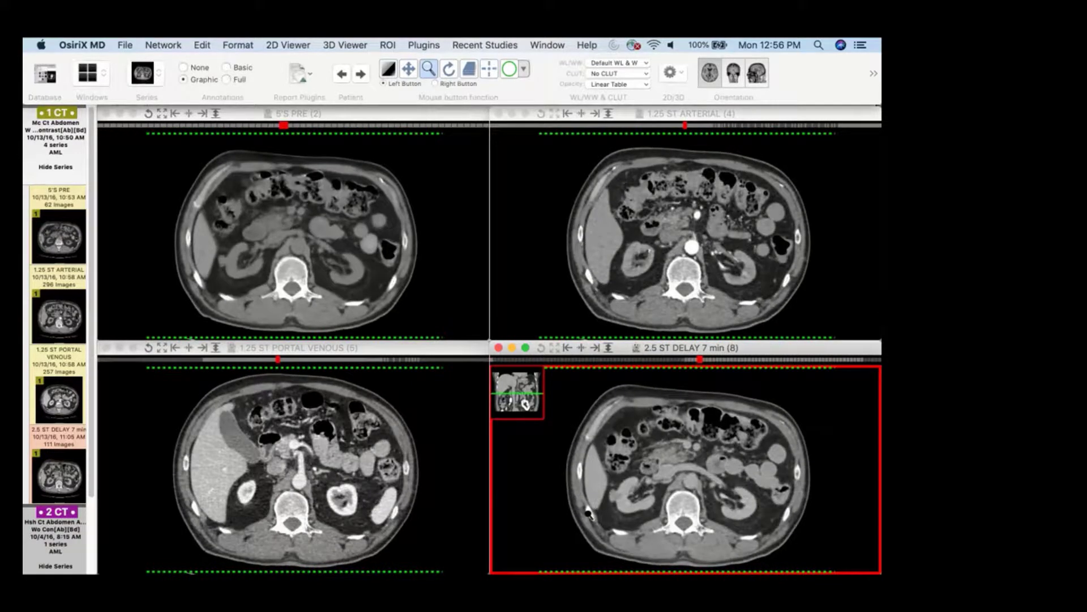
scroll(685, 470, "up", 2)
left_click_drag(588, 493, 621, 227)
Page the Delay and Arterial tiles through the kidney slices.
left_click(621, 228)
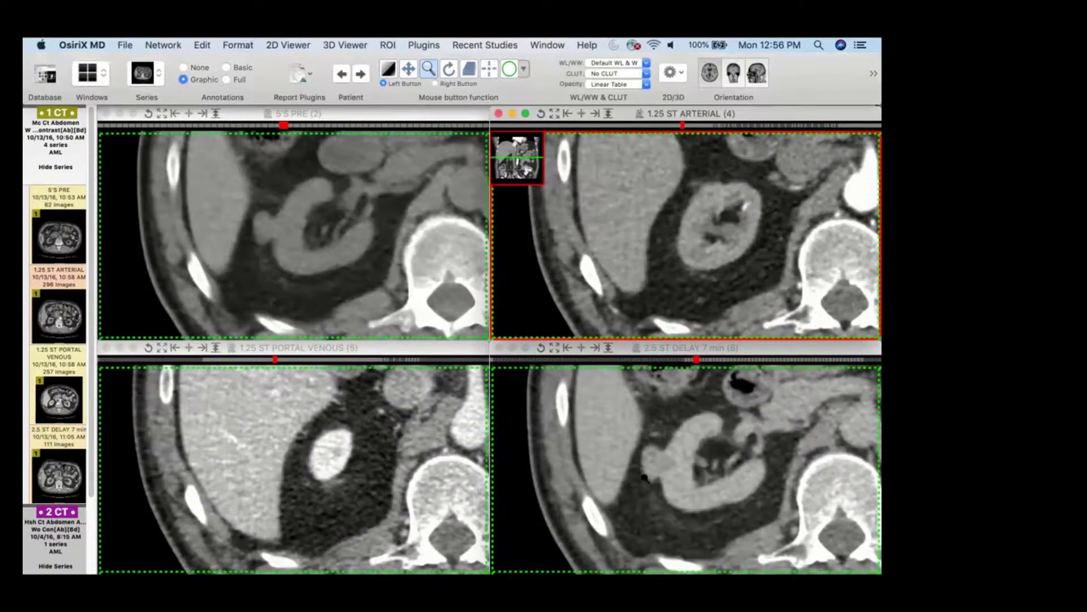
left_click(635, 450)
scroll(651, 470, "down", 5)
scroll(651, 470, "up", 4)
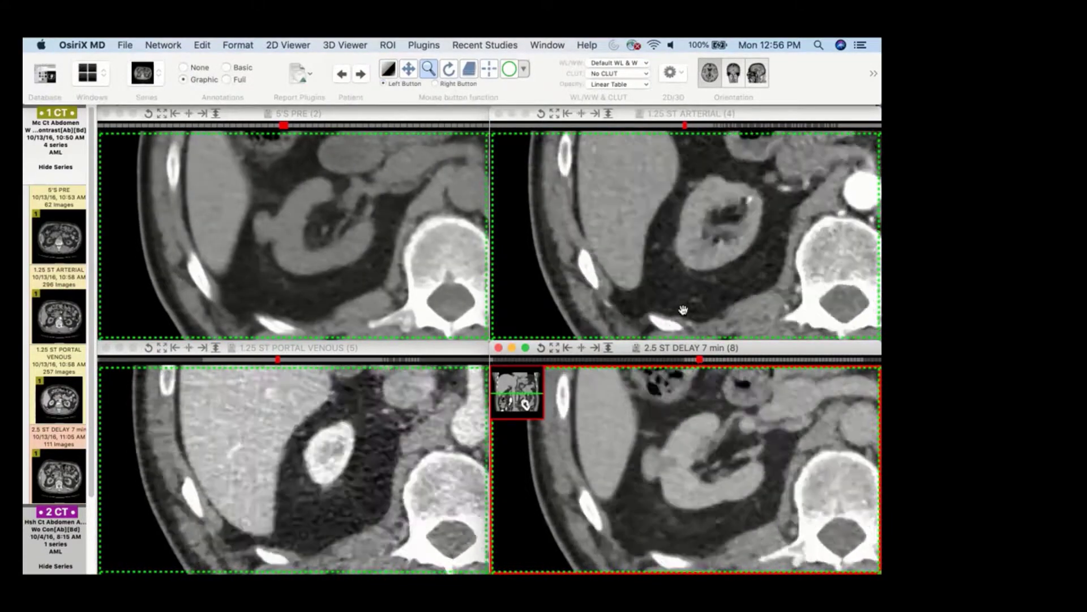
left_click(671, 224)
scroll(673, 228, "down", 5)
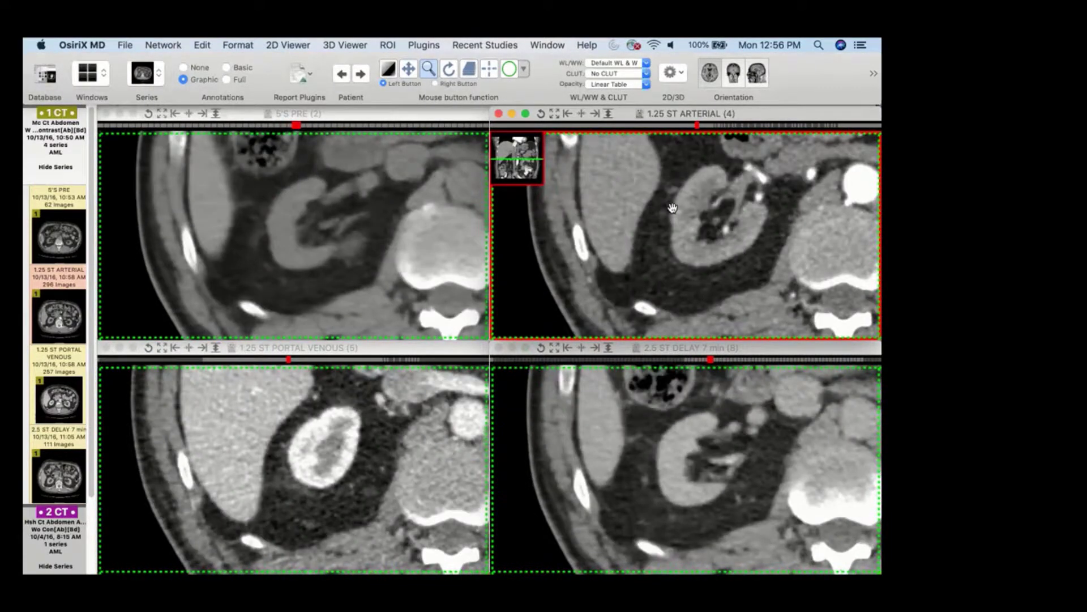
scroll(669, 210, "up", 8)
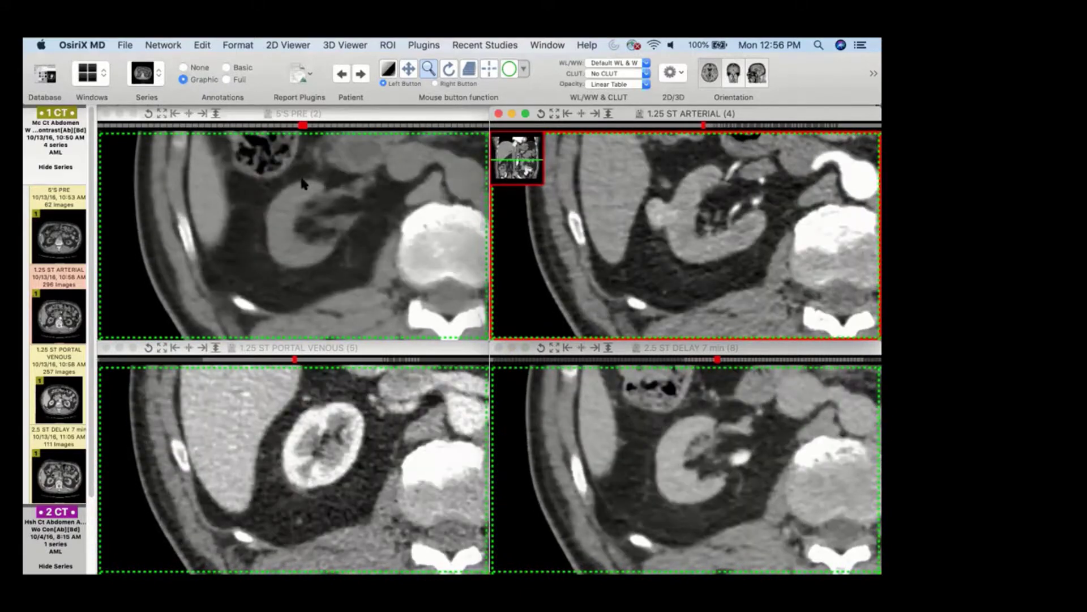
Step the pre-contrast and portal venous tiles down through the kidney.
left_click(281, 218)
scroll(277, 219, "down", 5)
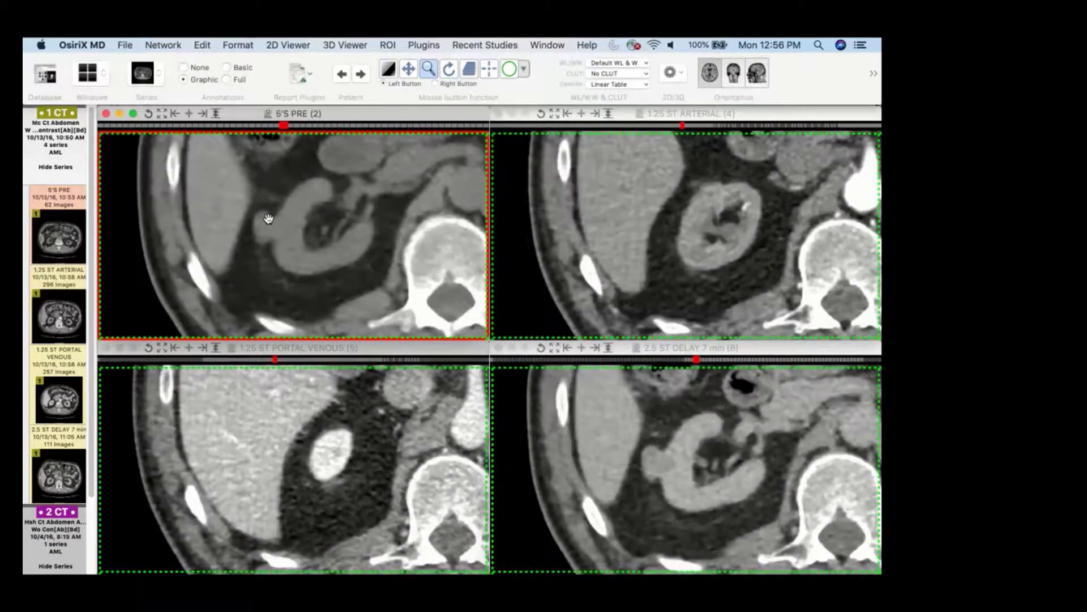
scroll(304, 283, "down", 3)
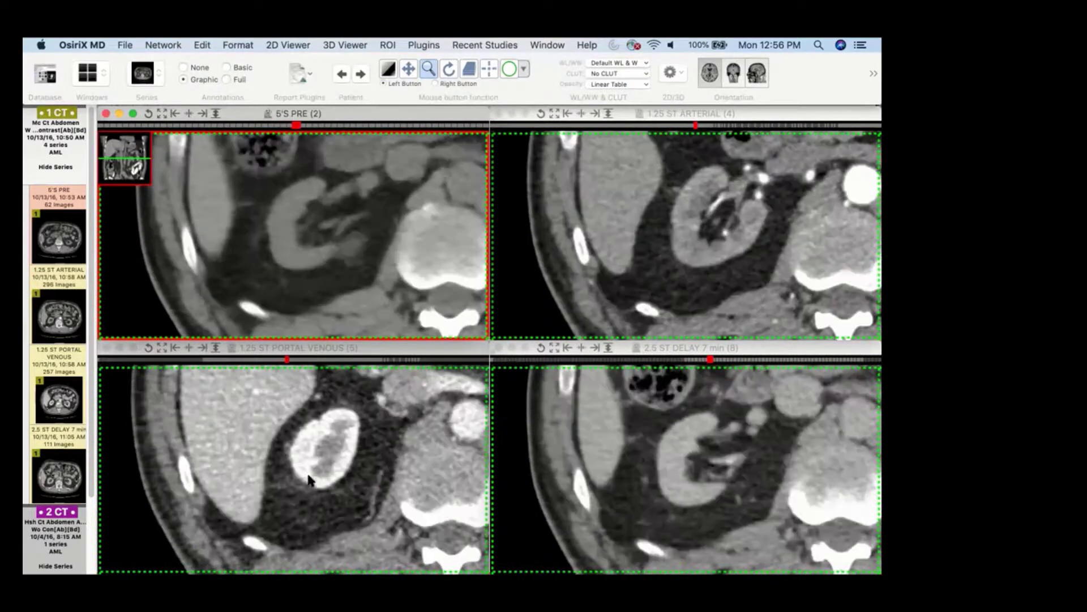
left_click(300, 463)
scroll(299, 461, "down", 2)
scroll(299, 463, "down", 4)
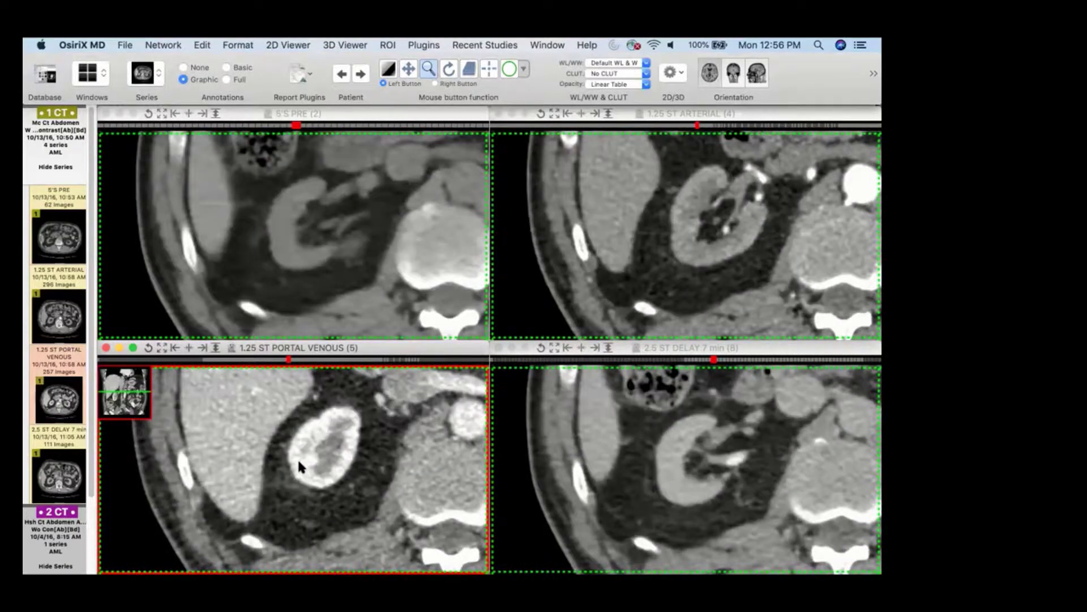
scroll(657, 480, "up", 4)
Scroll the Delay series back and forth across the lesion slices.
left_click(649, 471)
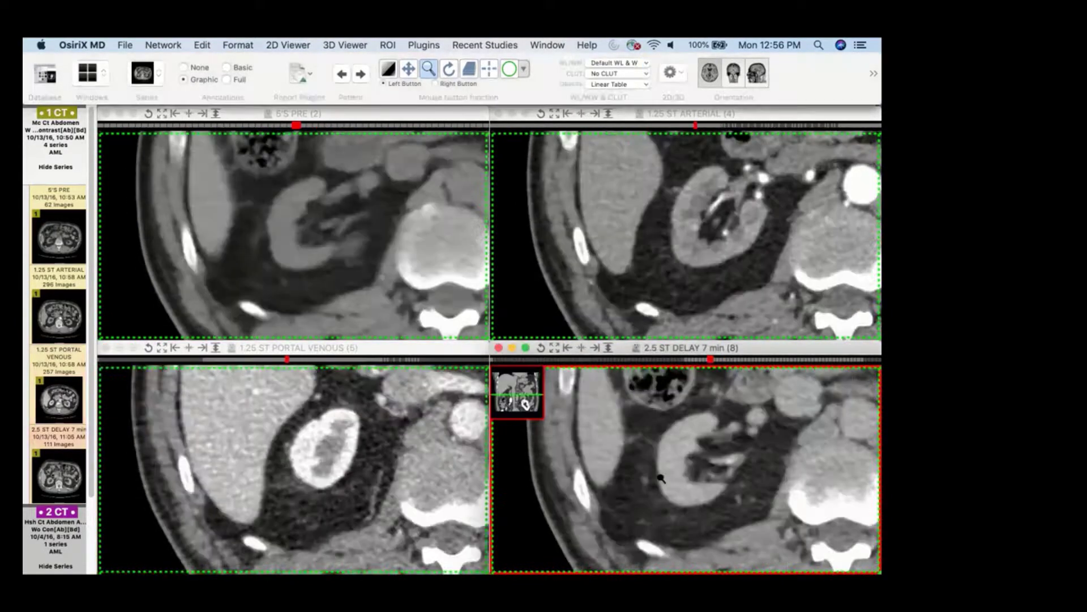
scroll(642, 465, "up", 6)
scroll(642, 465, "up", 3)
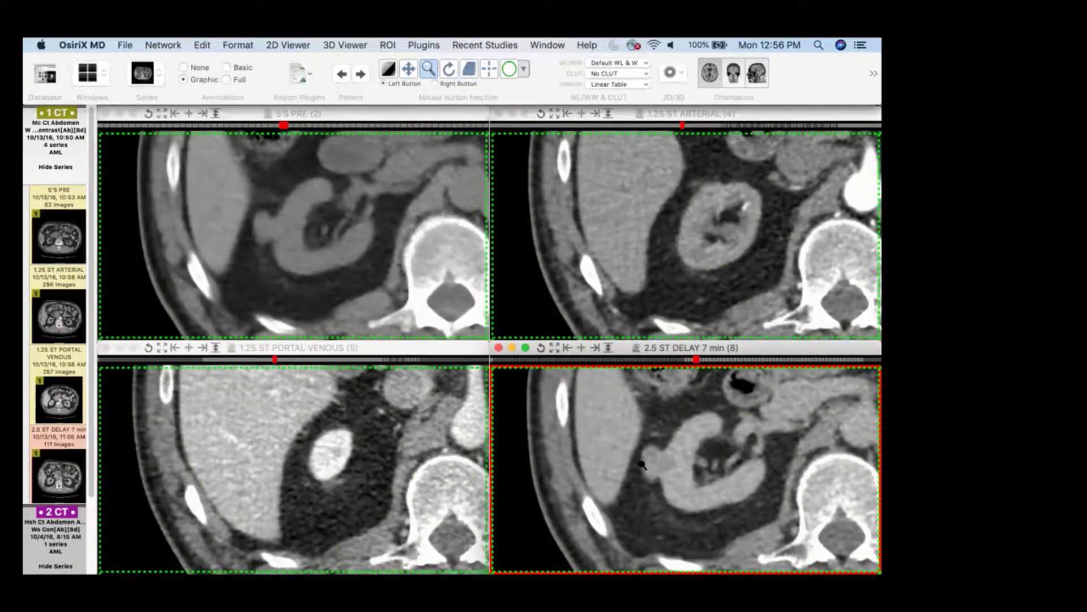
scroll(638, 474, "down", 3)
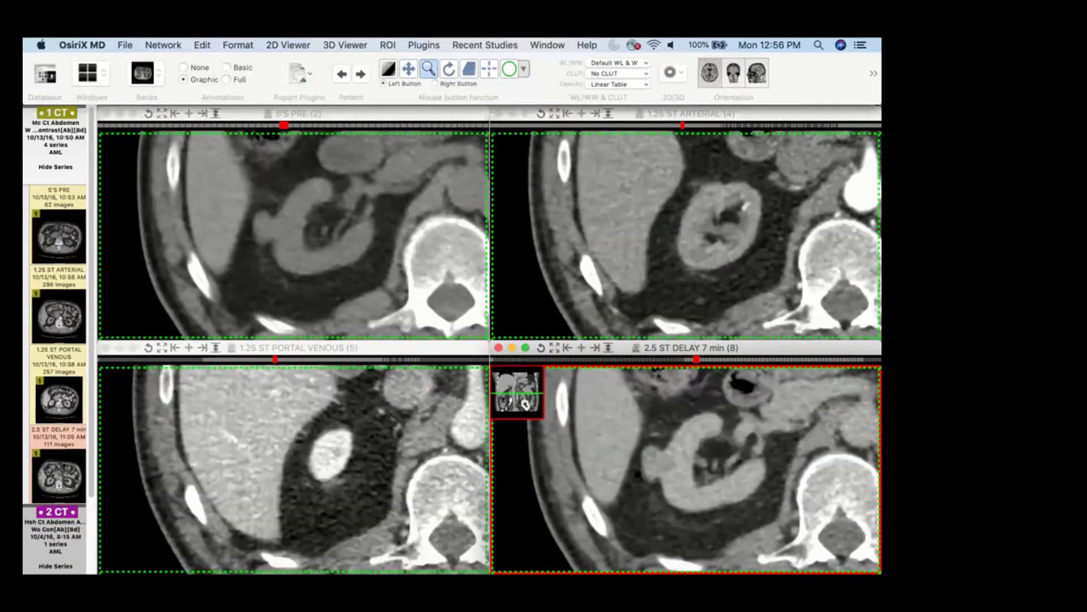
scroll(639, 476, "down", 6)
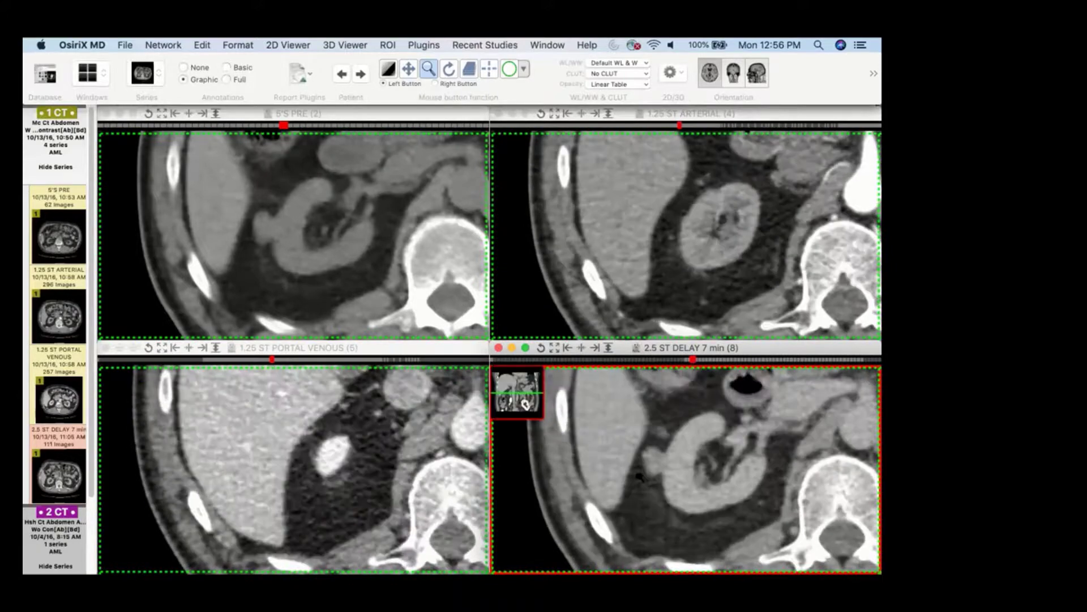
scroll(640, 477, "up", 5)
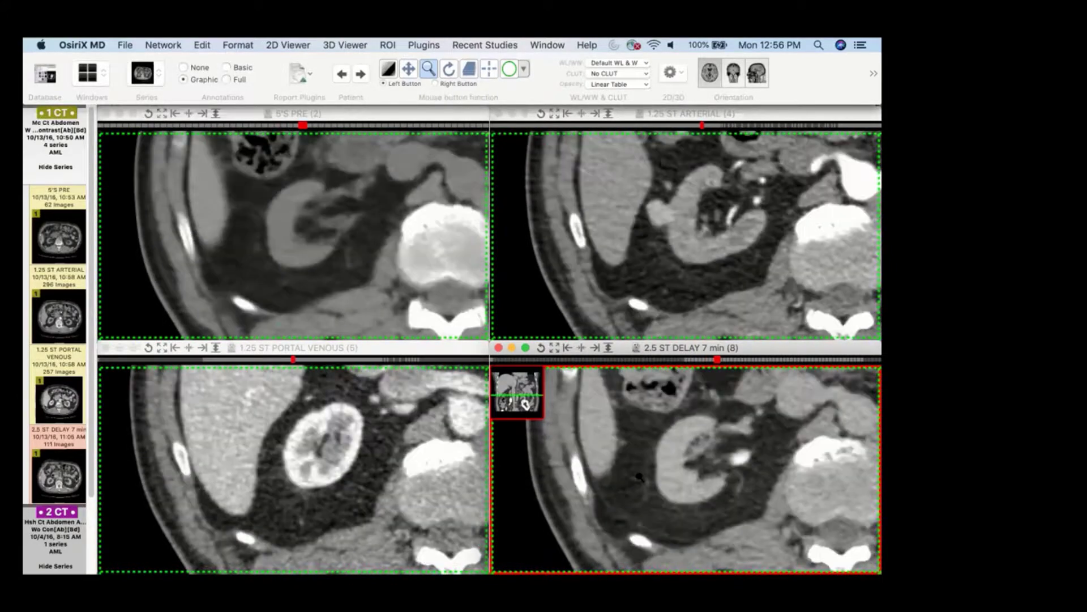
scroll(642, 471, "up", 2)
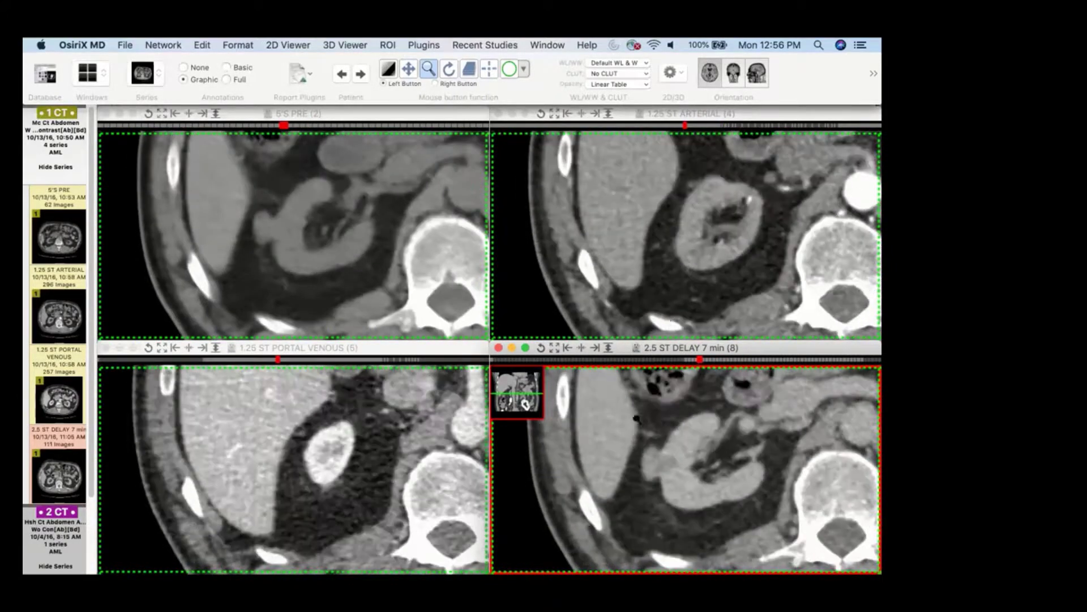
Page the Arterial series through the kidney to compare the lesion.
left_click(662, 303)
scroll(664, 305, "up", 2)
scroll(665, 303, "down", 5)
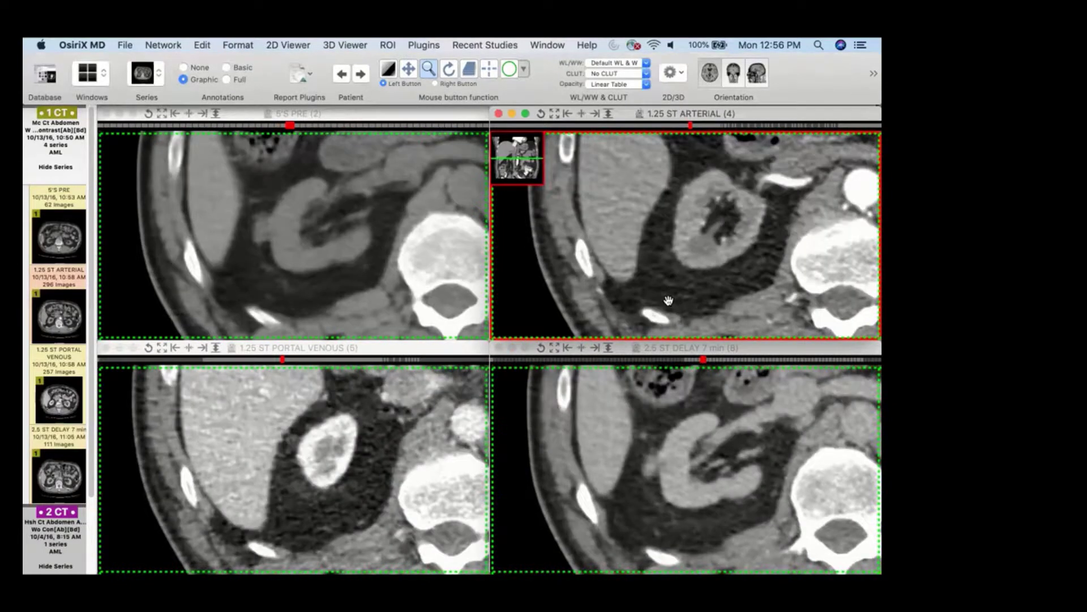
scroll(669, 300, "down", 5)
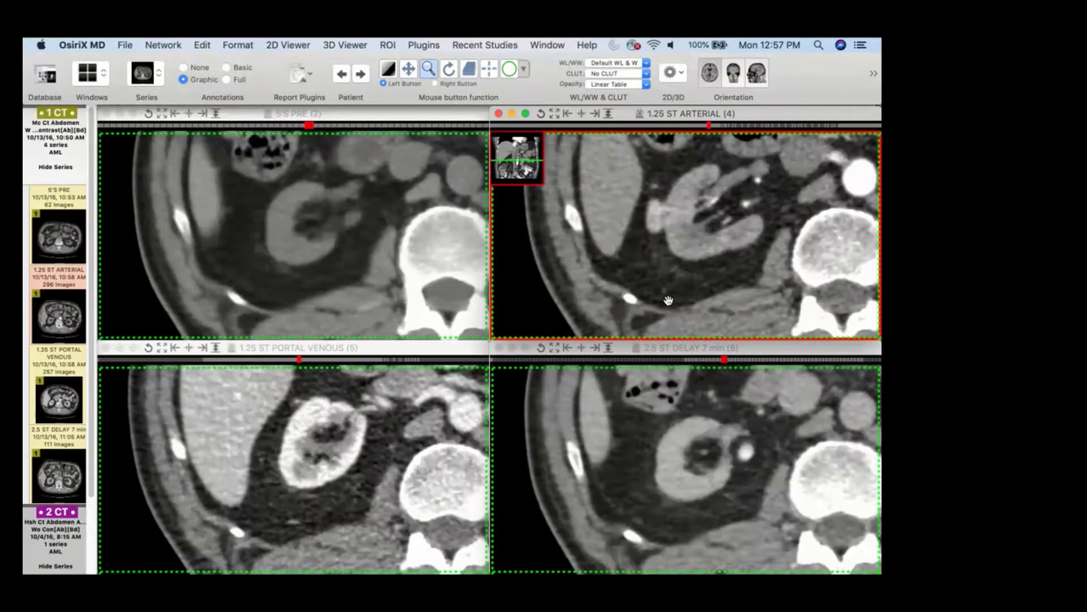
scroll(668, 300, "up", 4)
scroll(669, 300, "down", 5)
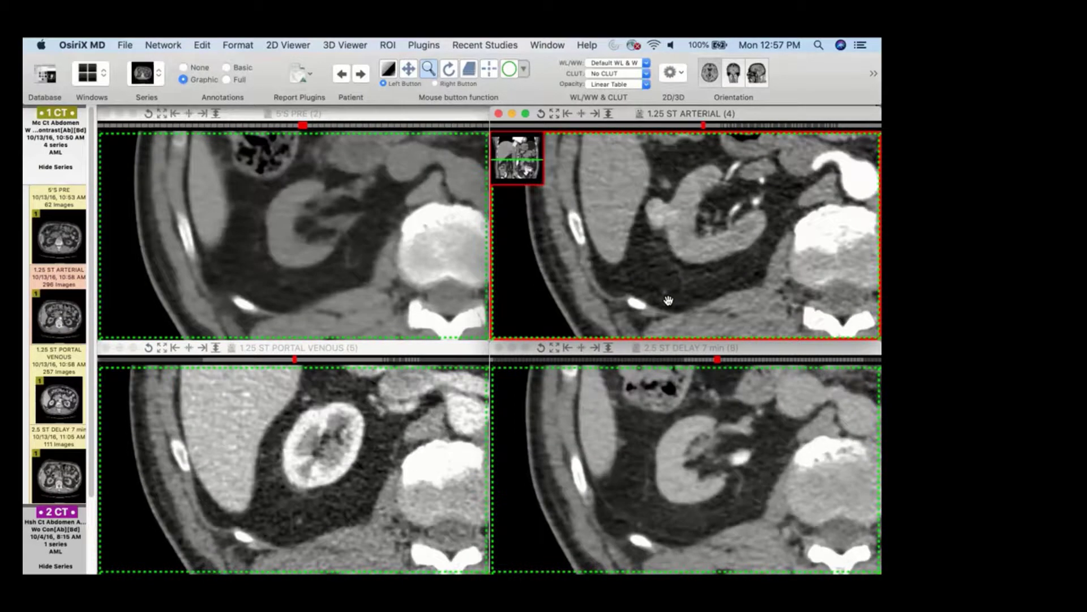
scroll(657, 226, "down", 3)
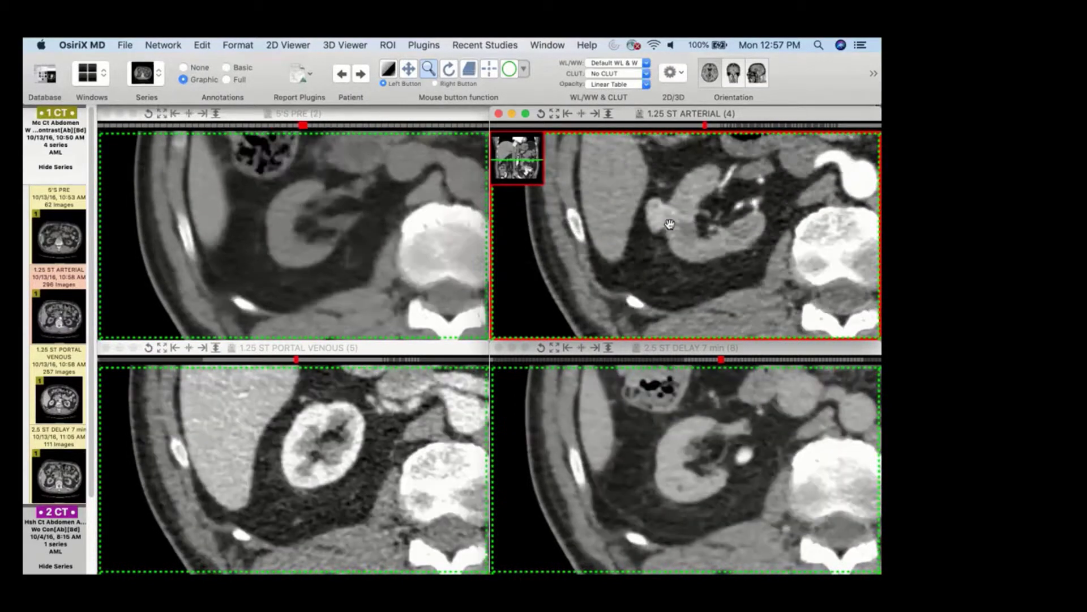
scroll(310, 208, "down", 6)
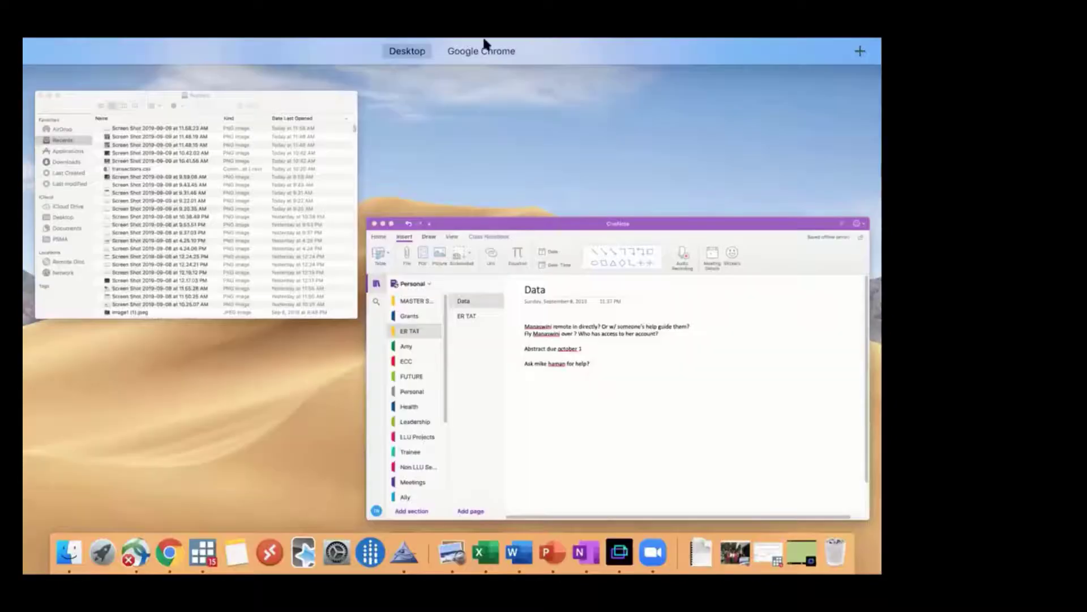
Go to slide 3 'Lipid-poor AML' and enlarge its CT image toward the upper left.
left_click(493, 86)
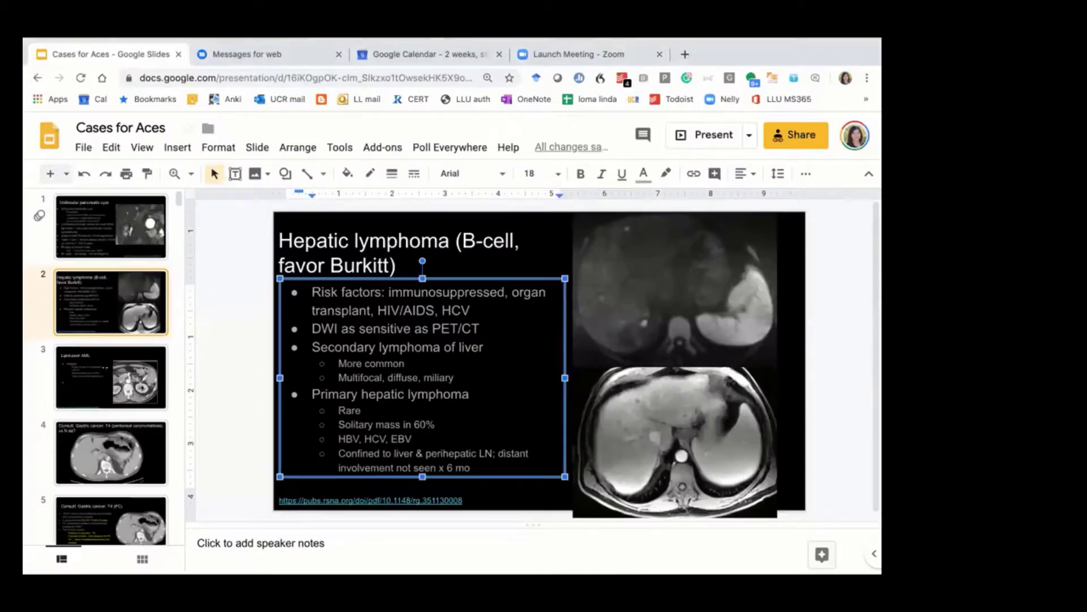
key("Down")
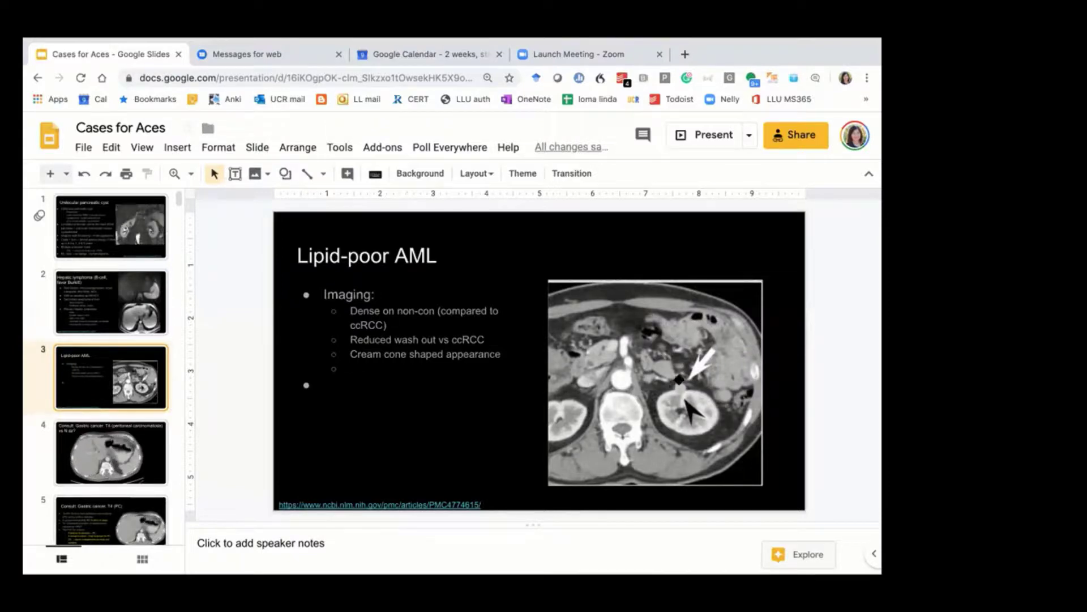
left_click(666, 400)
left_click_drag(548, 280, 515, 248)
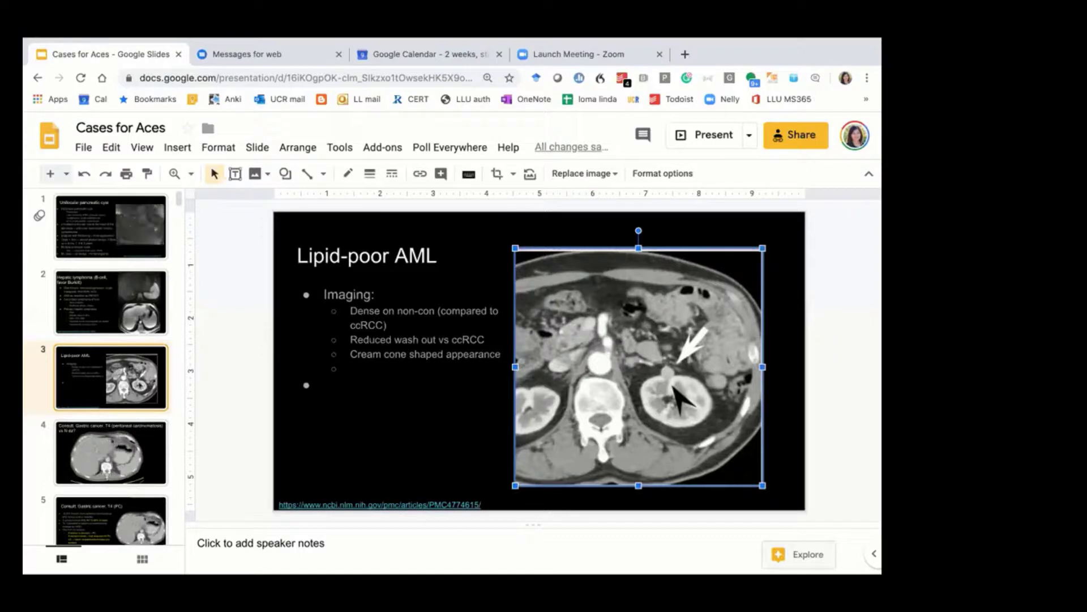
Check the 'Reduced wash out' bullet, then move the CT image up and right.
left_click(388, 324)
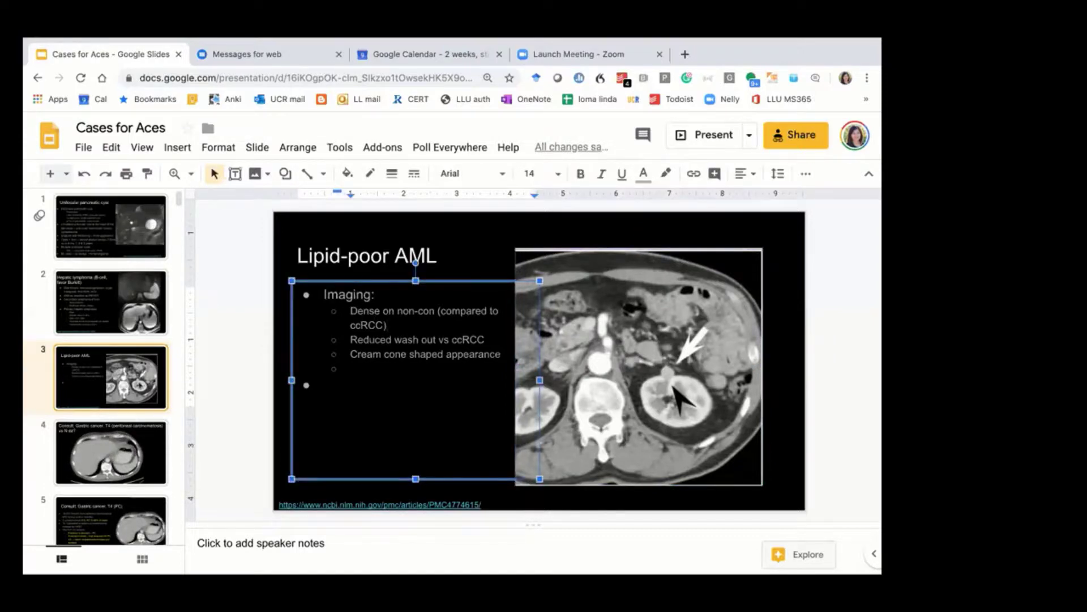
left_click_drag(350, 339, 438, 340)
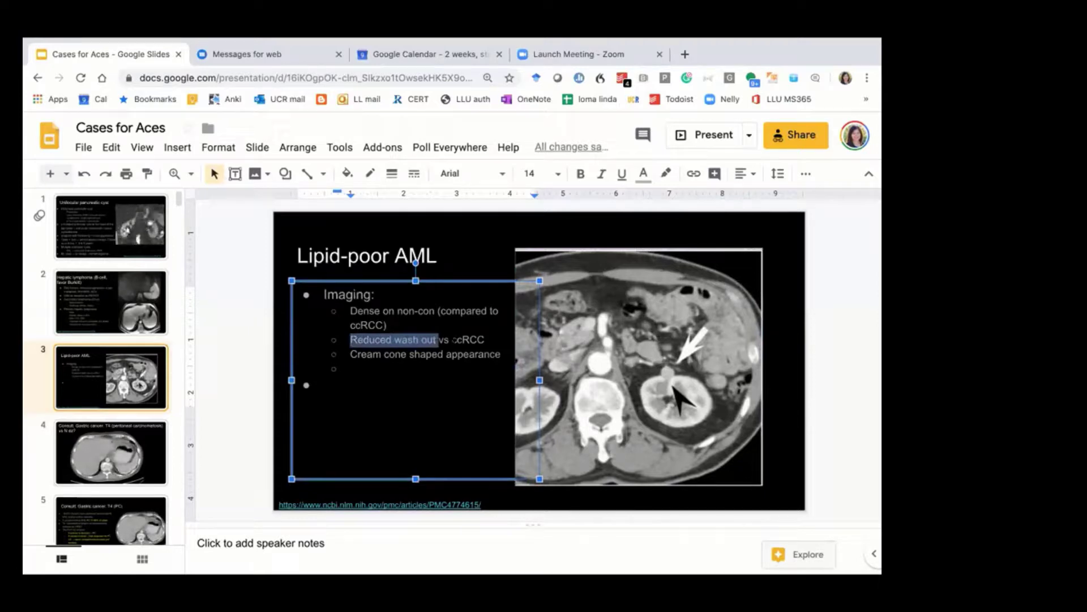
left_click(455, 340)
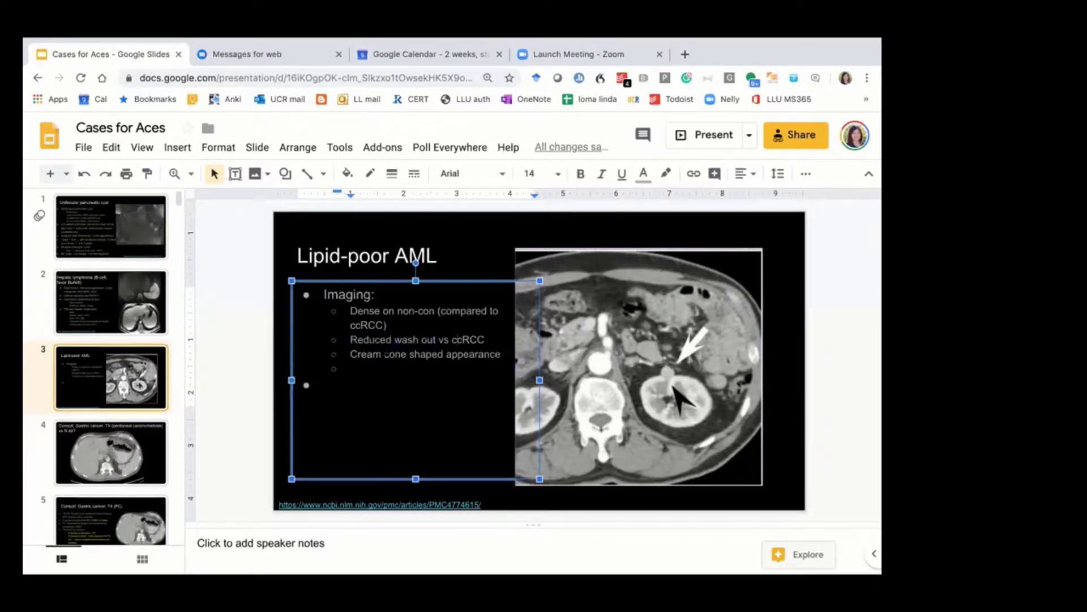
left_click_drag(673, 367, 688, 361)
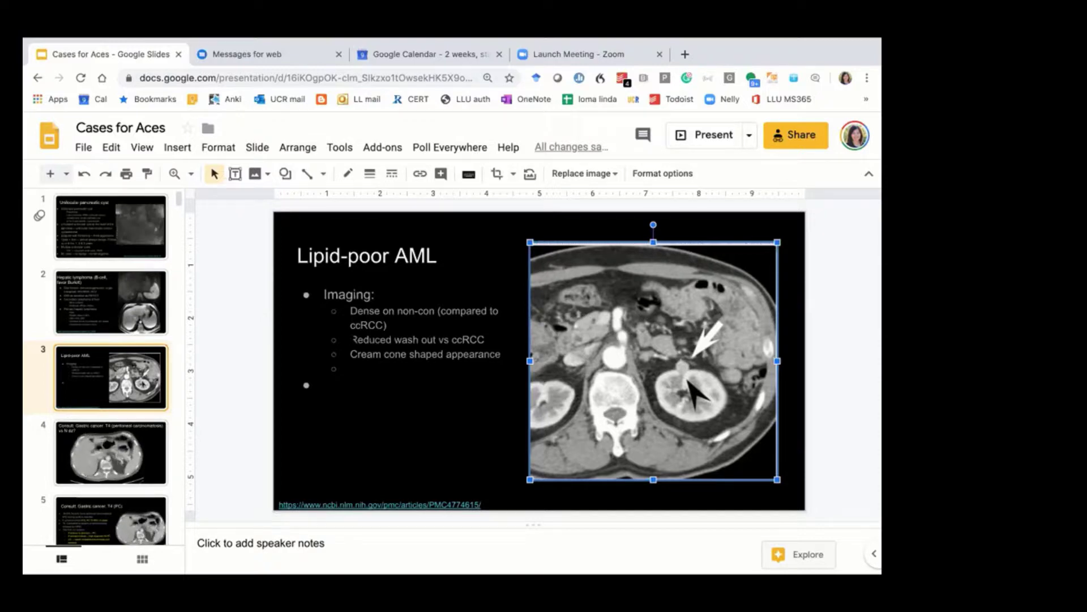
Select and deselect the 'Cream cone' bullet text in the body.
left_click(352, 340)
left_click_drag(351, 355, 406, 356)
left_click(406, 355)
left_click(351, 355)
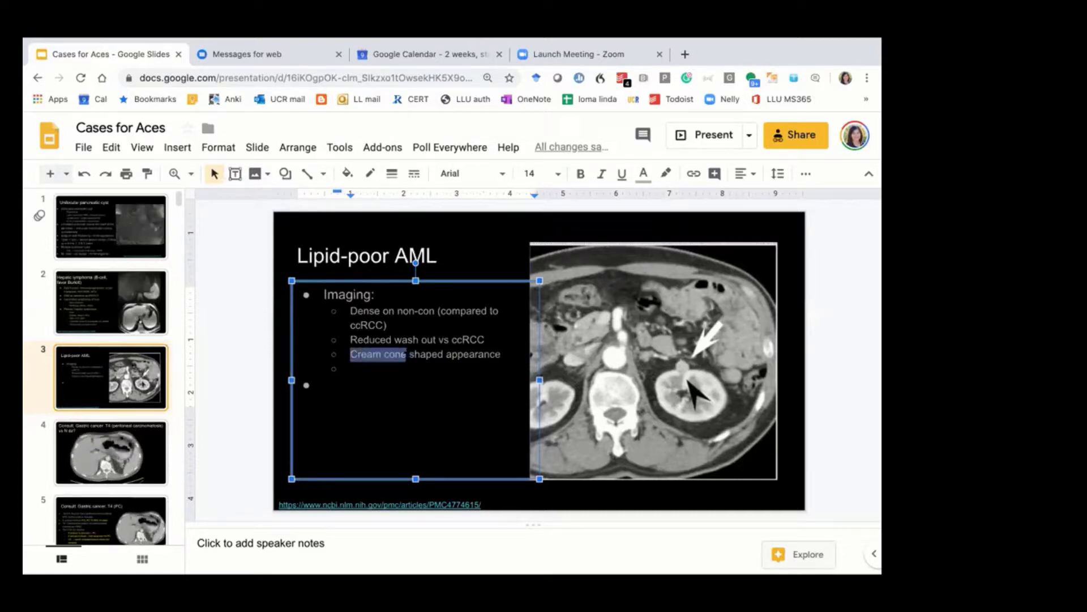
key("Right")
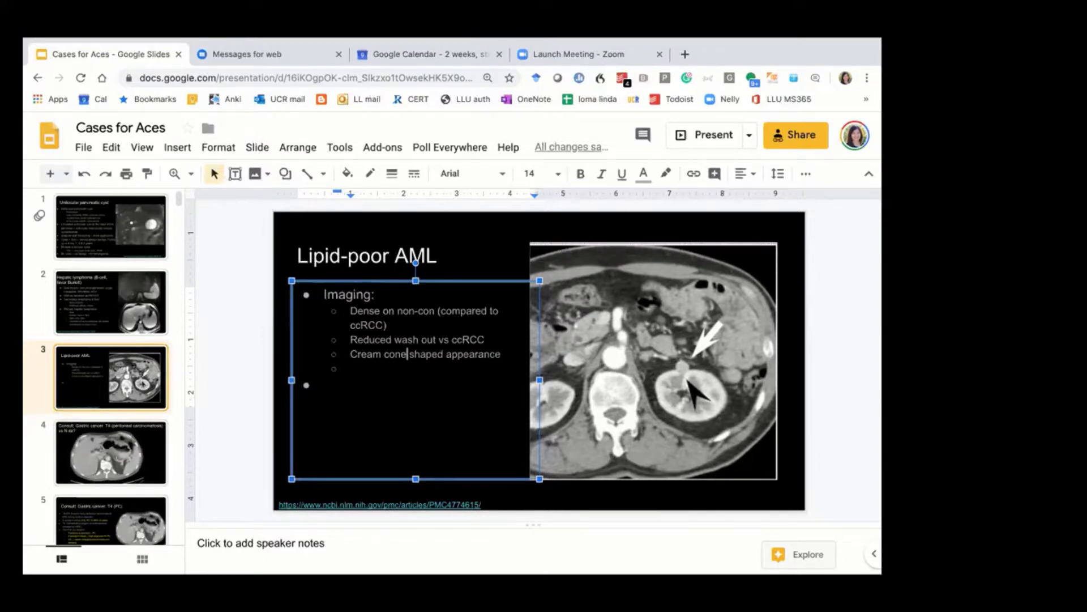
Delete the empty bullet and sub-bullet below 'Cream cone shaped appearance'.
left_click(325, 384)
key("BackSpace")
key("BackSpace")
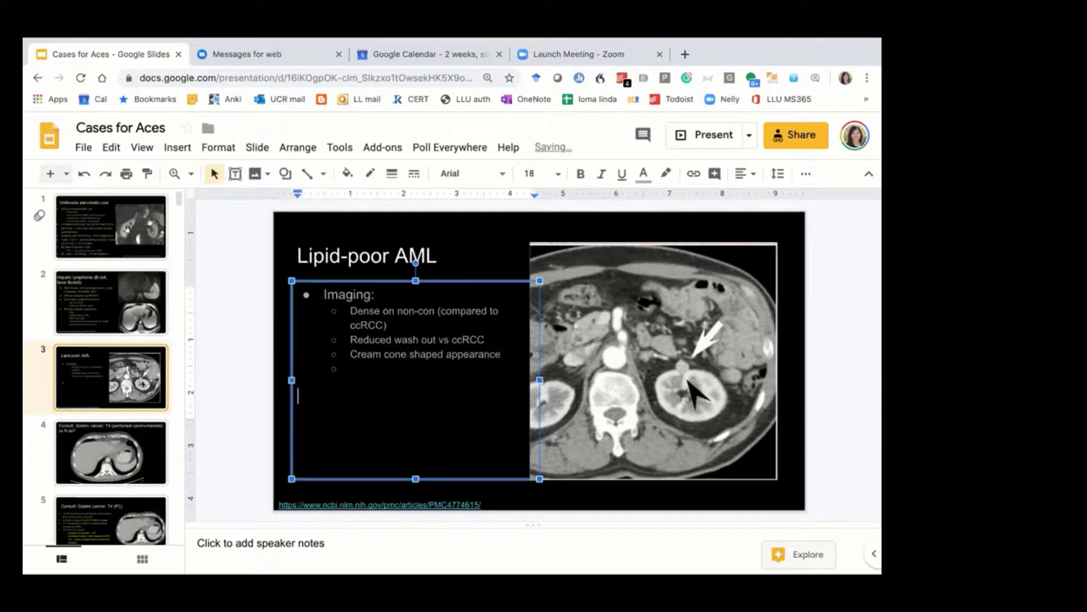
key("BackSpace")
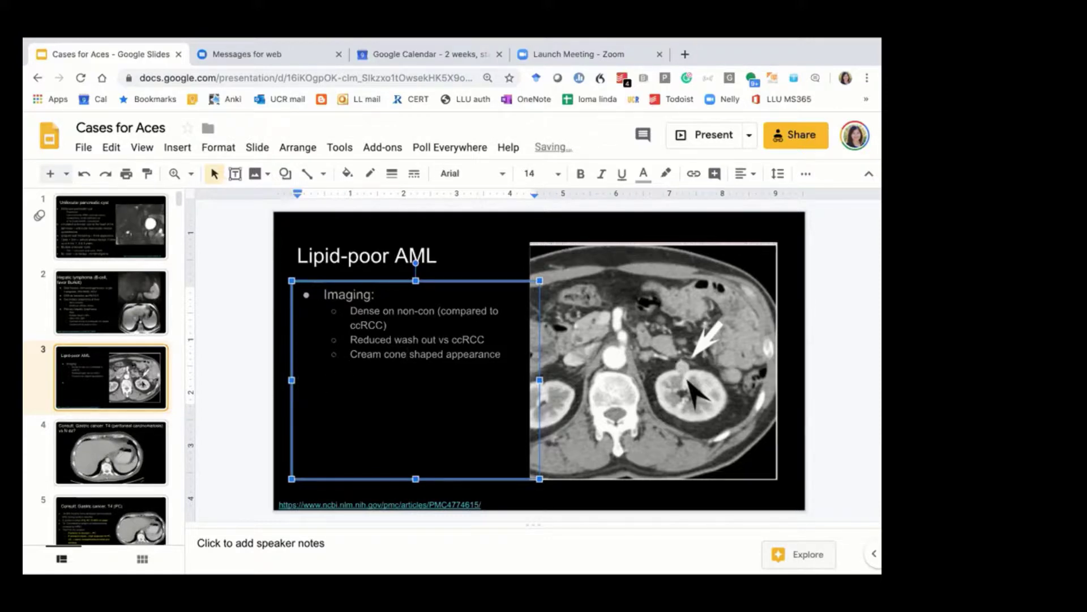